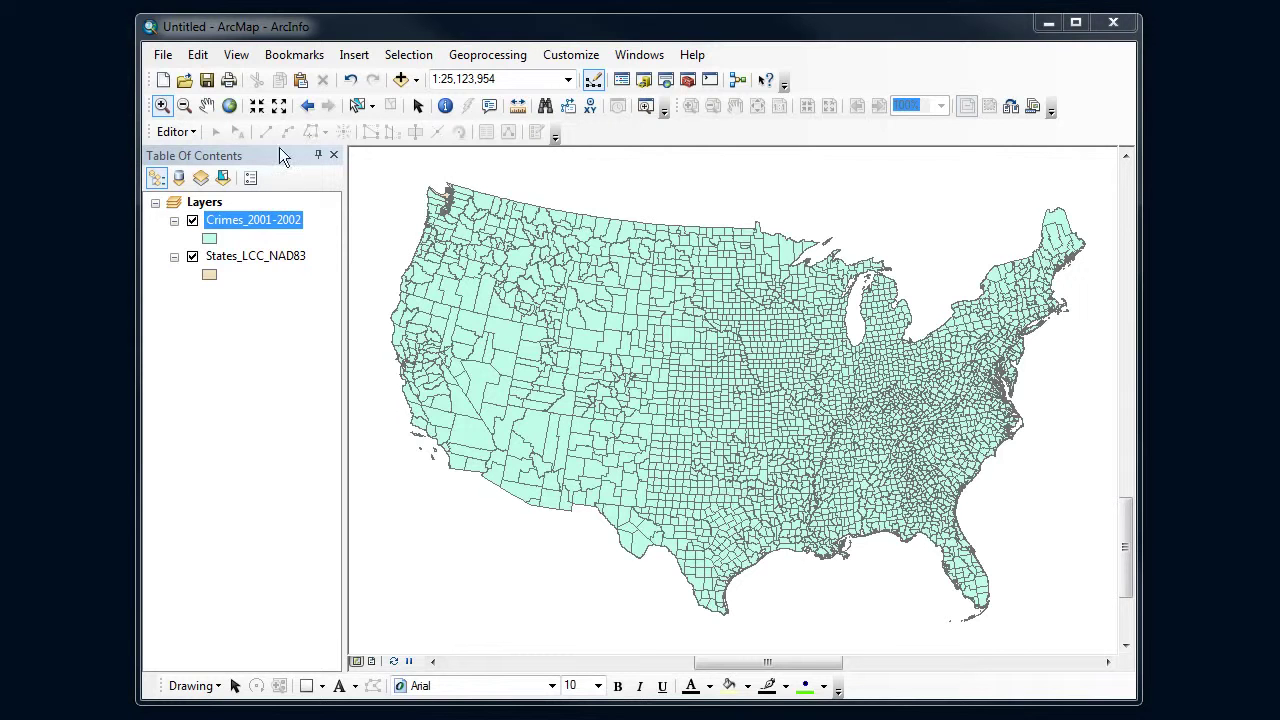
Open the attribute table of the Crimes_2001-2002 layer and examine the crime count fields for 2001 and 2002.
{"action": "right_click", "coordinate": [263, 230]}
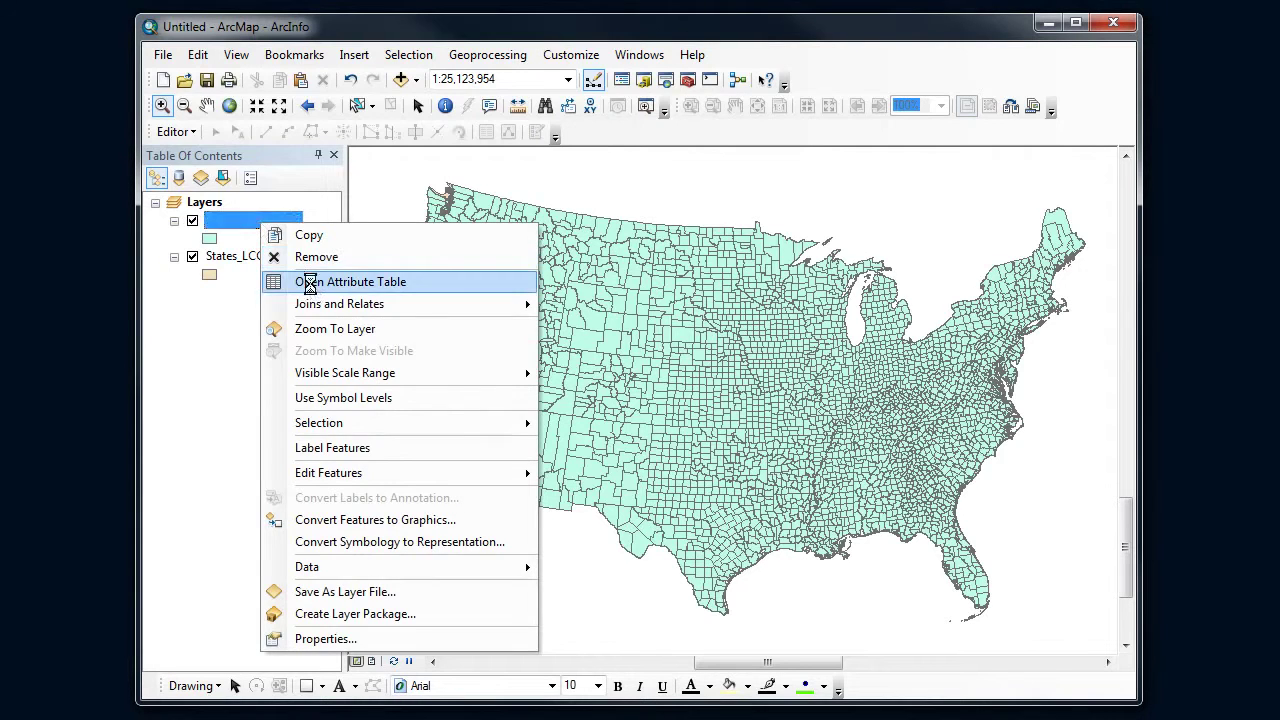
{"action": "left_click", "coordinate": [313, 284]}
{"action": "left_click_drag", "start_coordinate": [540, 110], "coordinate": [546, 111]}
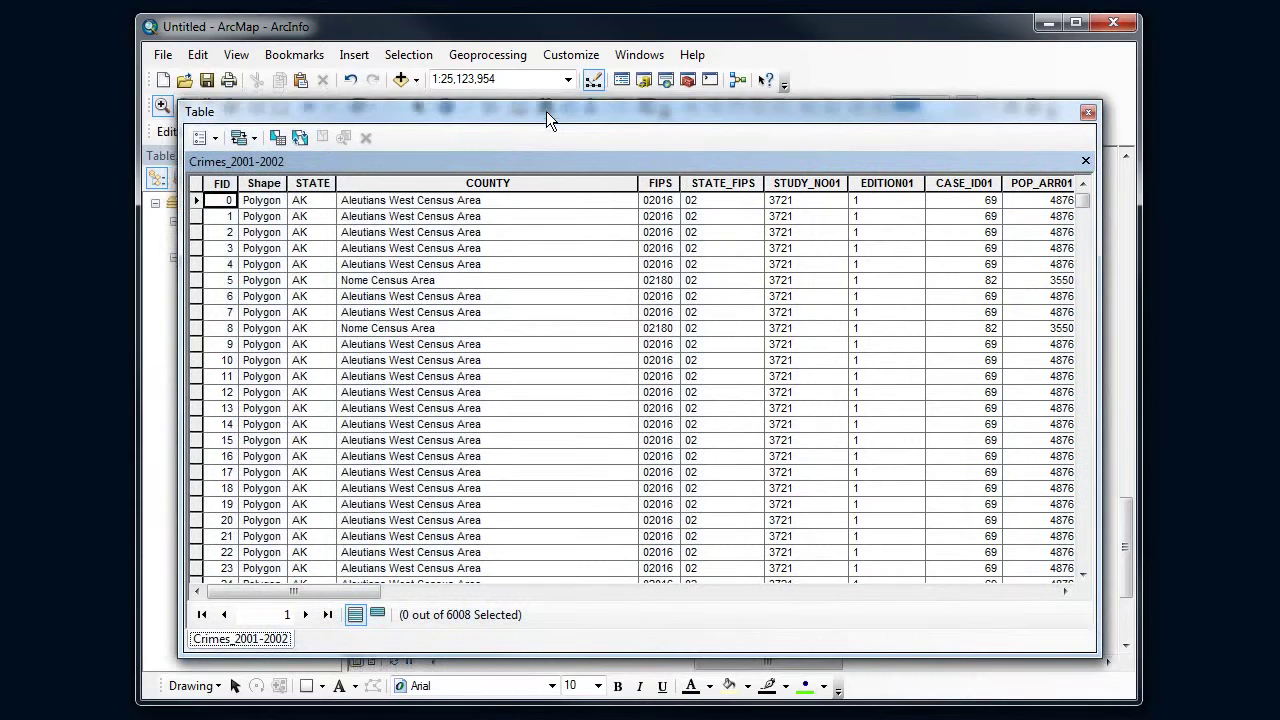
{"action": "left_click_drag", "start_coordinate": [345, 588], "coordinate": [538, 594]}
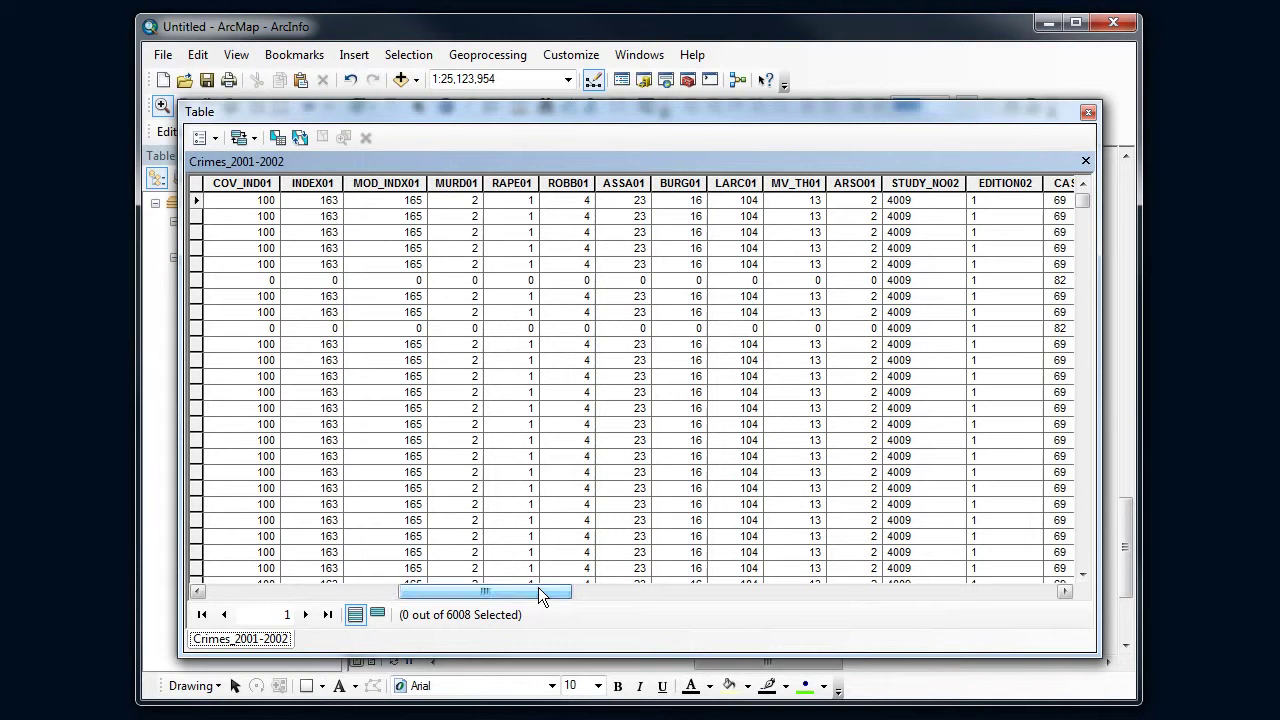
{"action": "left_click", "coordinate": [458, 188]}
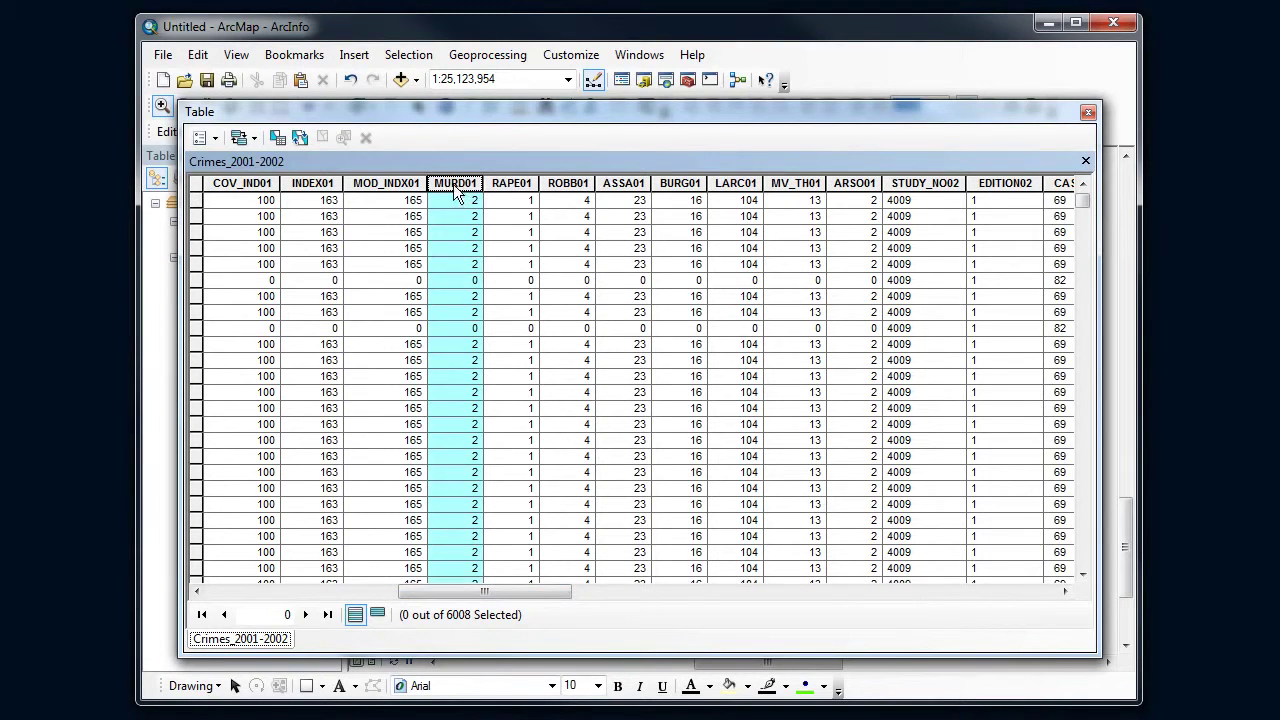
{"action": "left_click_drag", "start_coordinate": [440, 192], "coordinate": [653, 183]}
{"action": "left_click", "coordinate": [615, 183]}
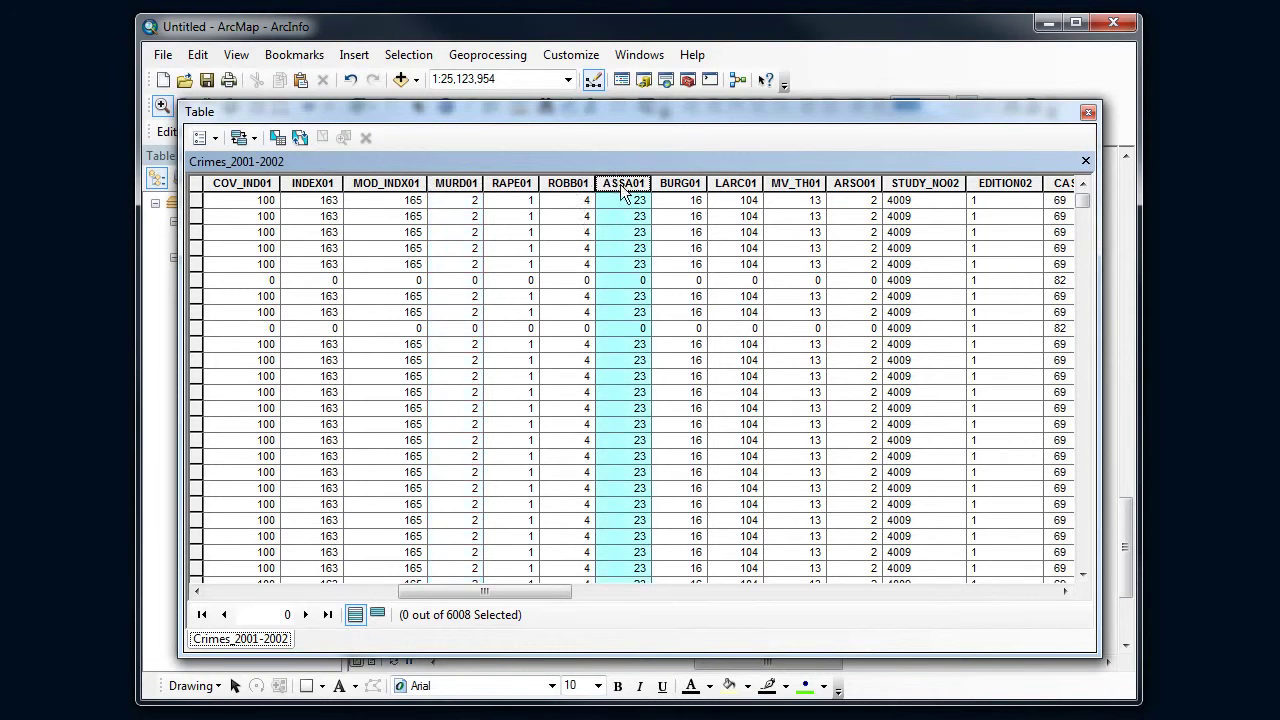
{"action": "left_click_drag", "start_coordinate": [487, 591], "coordinate": [758, 590]}
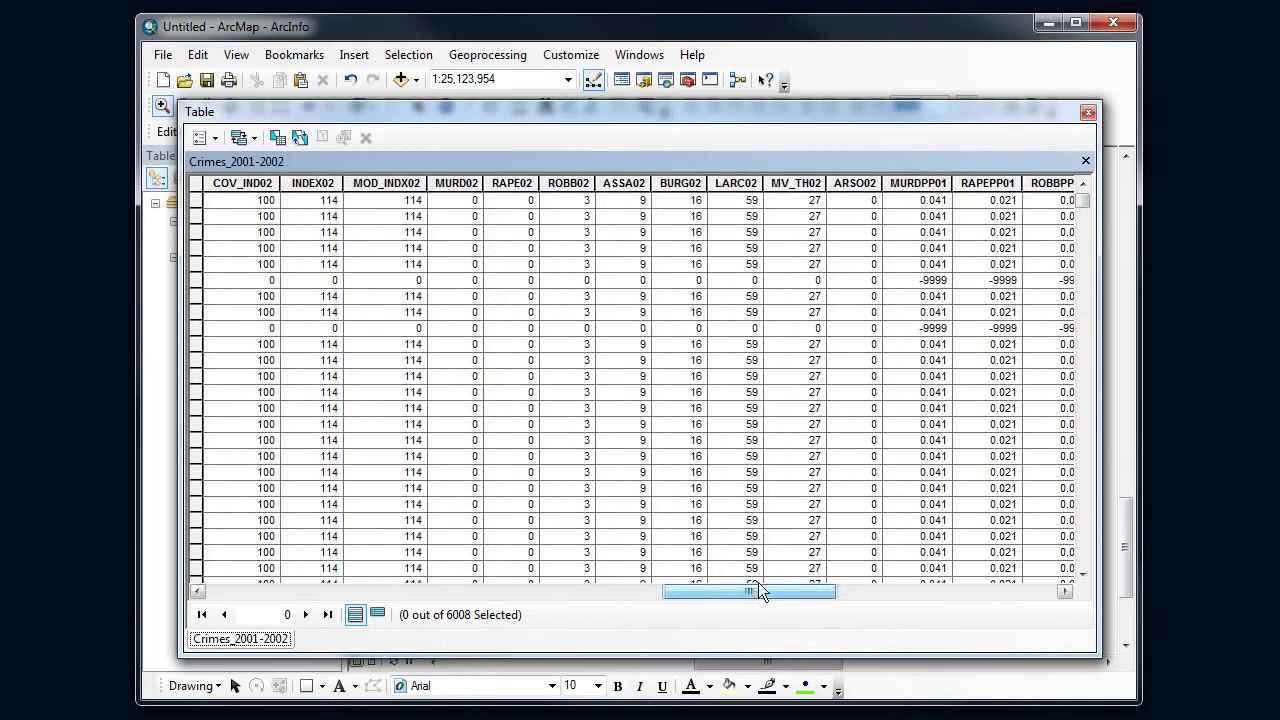
{"action": "left_click", "coordinate": [618, 183]}
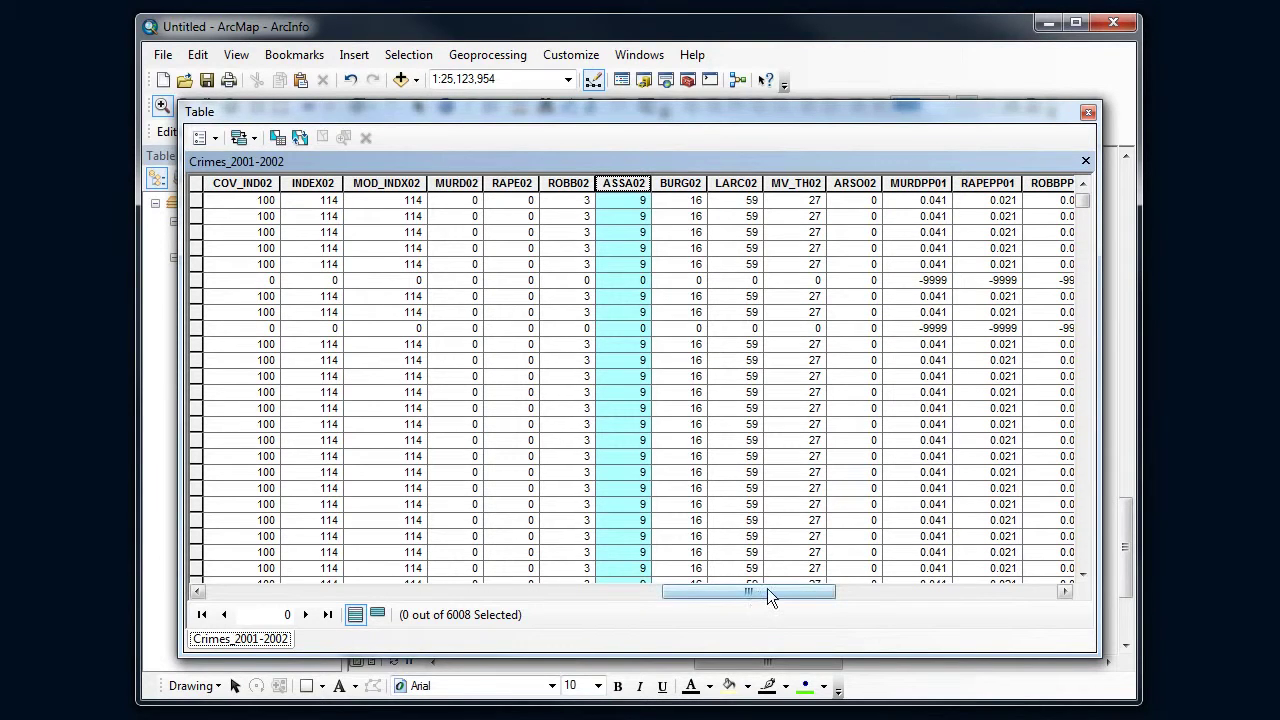
Examine the PP01 and PP02 crime rate fields and a -9999 entry in ARSOPP02, and close the attribute table.
{"action": "left_click_drag", "start_coordinate": [768, 593], "coordinate": [858, 594]}
{"action": "left_click", "coordinate": [815, 186]}
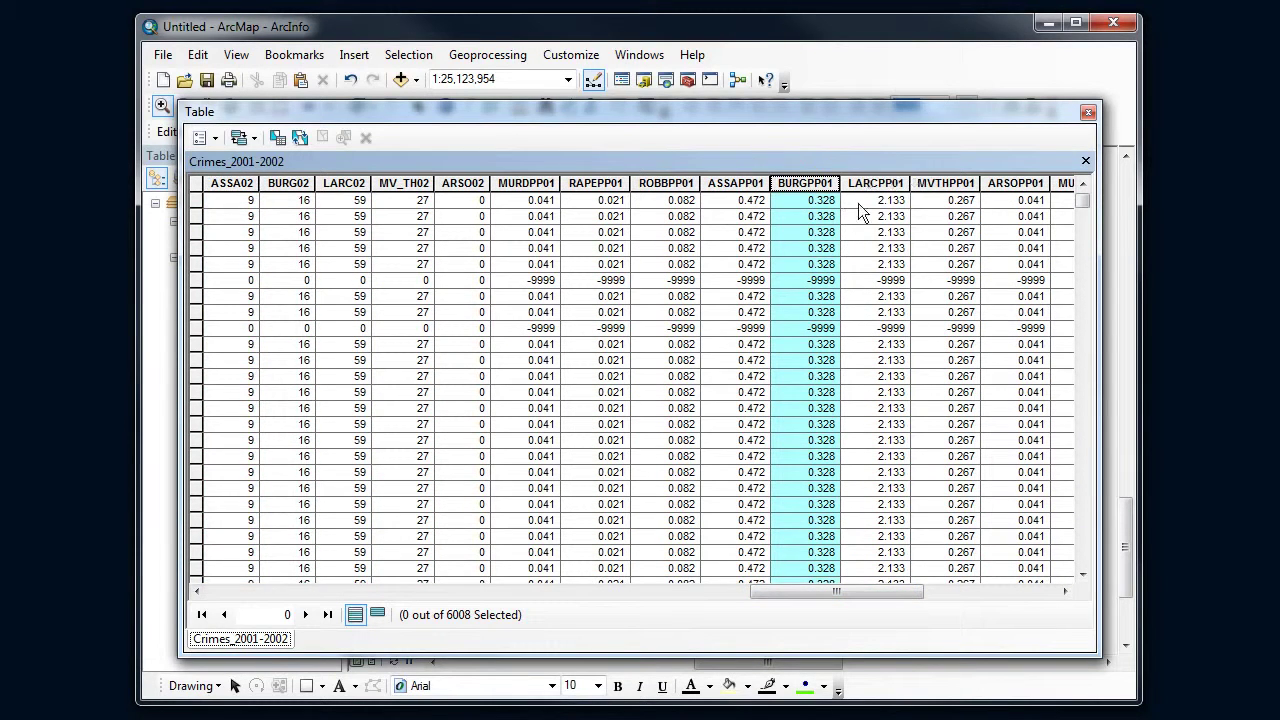
{"action": "left_click_drag", "start_coordinate": [896, 588], "coordinate": [996, 584]}
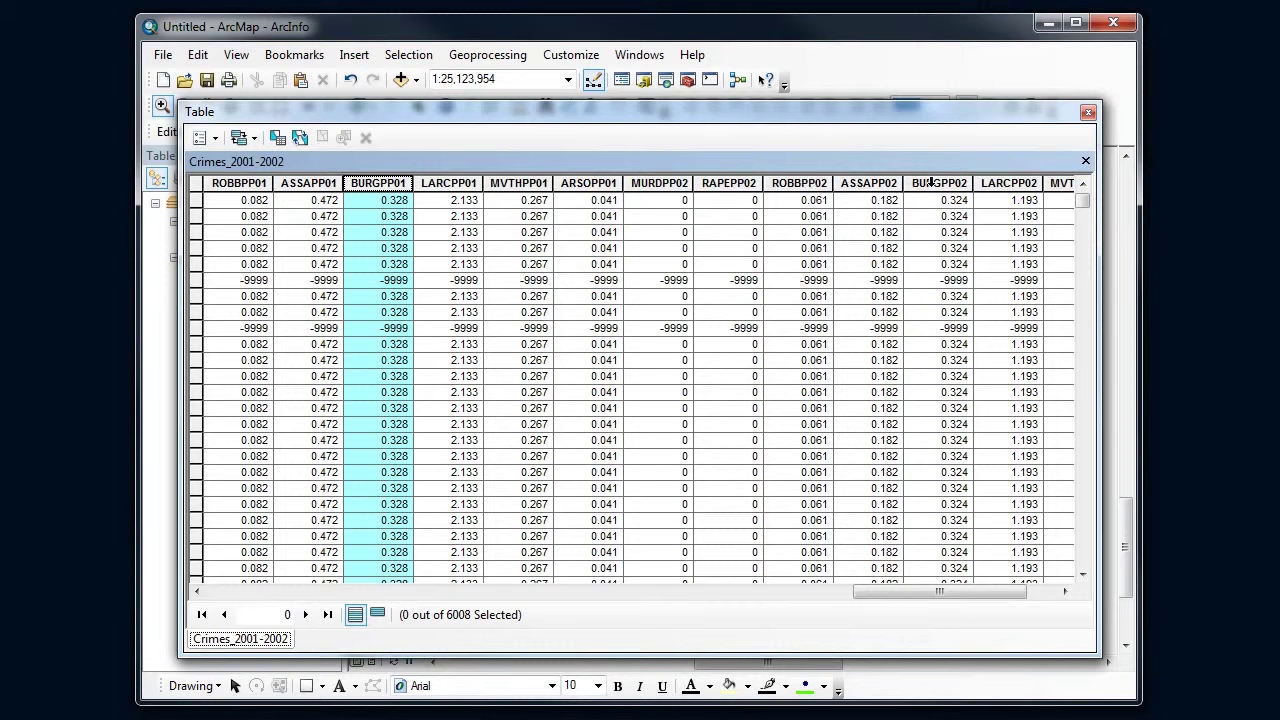
{"action": "left_click_drag", "start_coordinate": [981, 592], "coordinate": [1004, 592]}
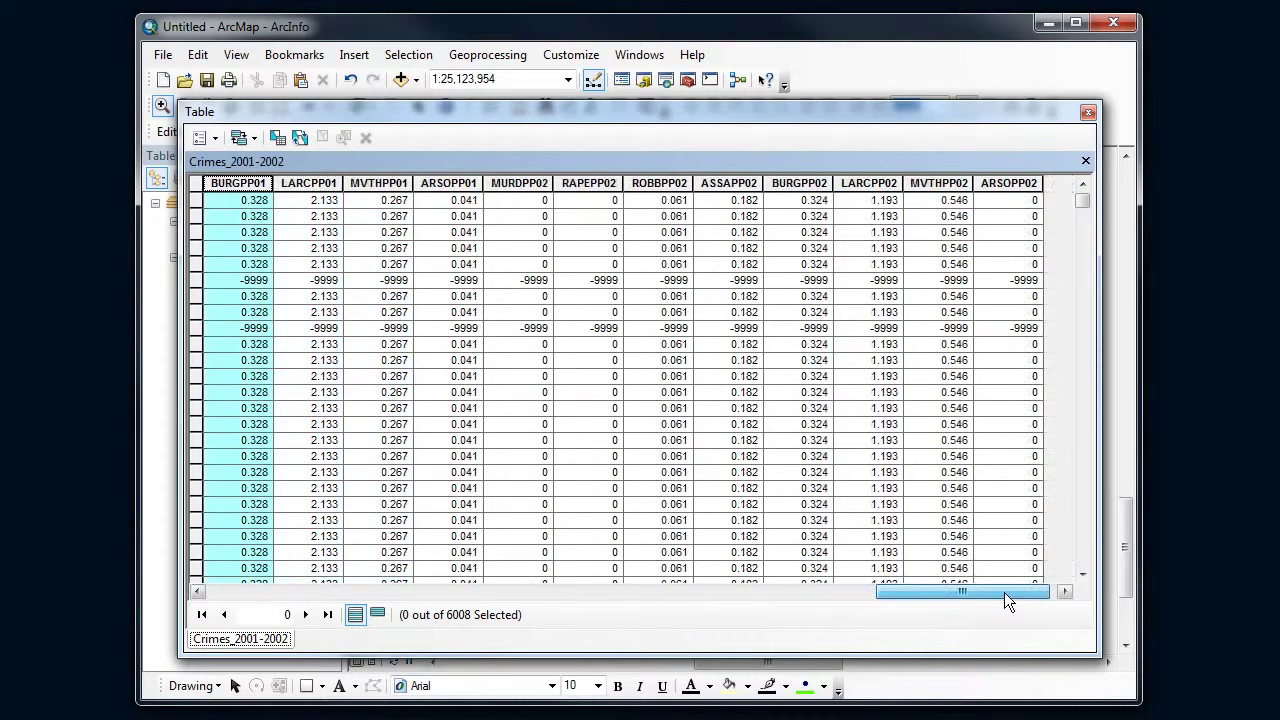
{"action": "left_click", "coordinate": [1003, 180]}
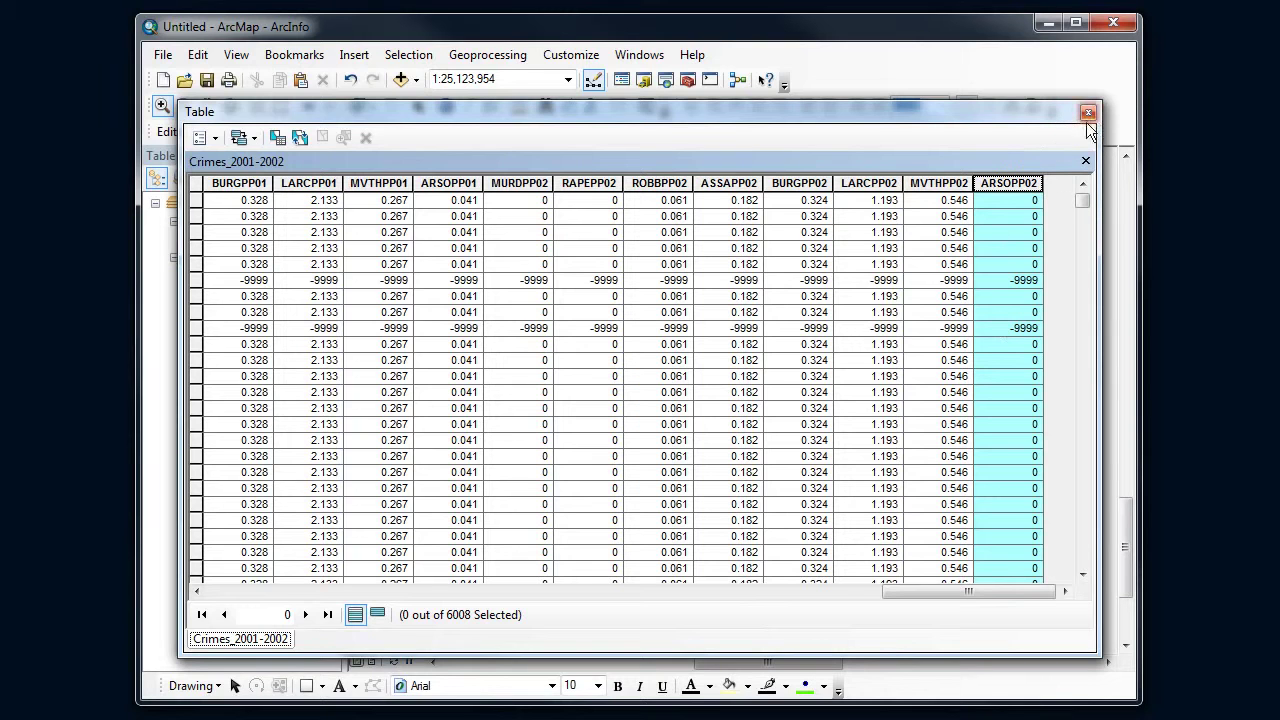
{"action": "left_click", "coordinate": [1004, 279]}
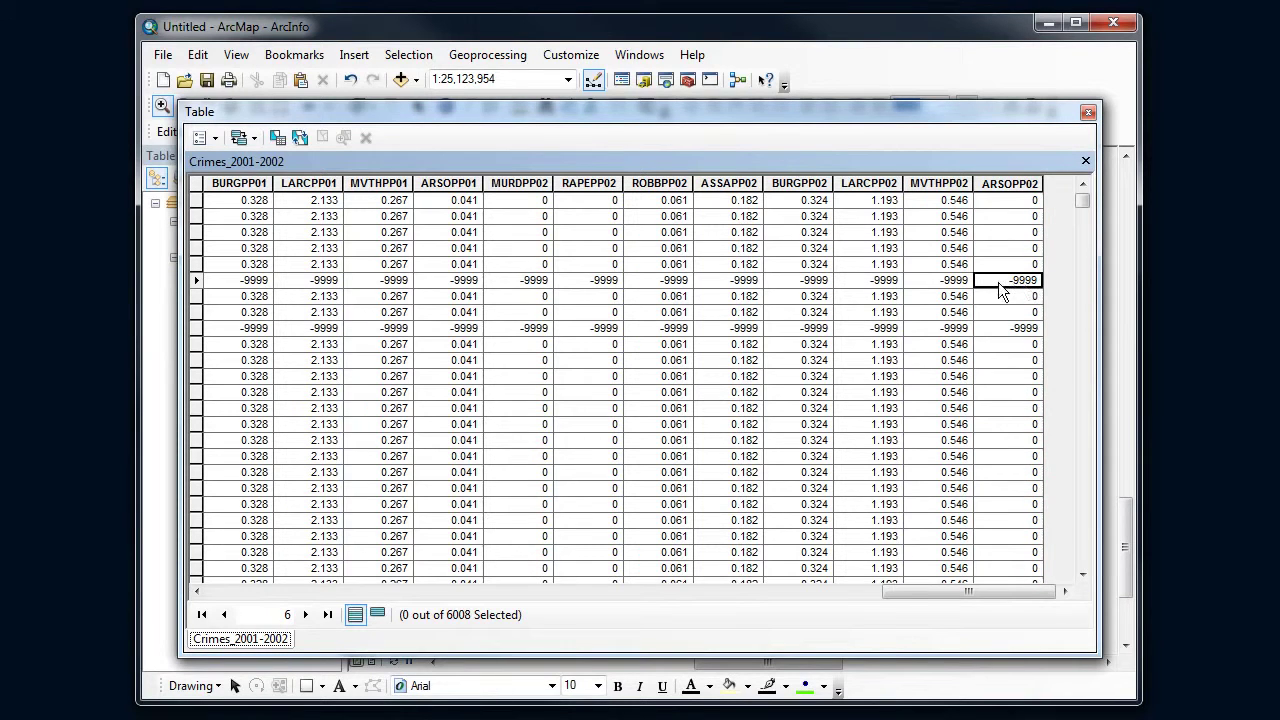
{"action": "left_click", "coordinate": [1088, 113]}
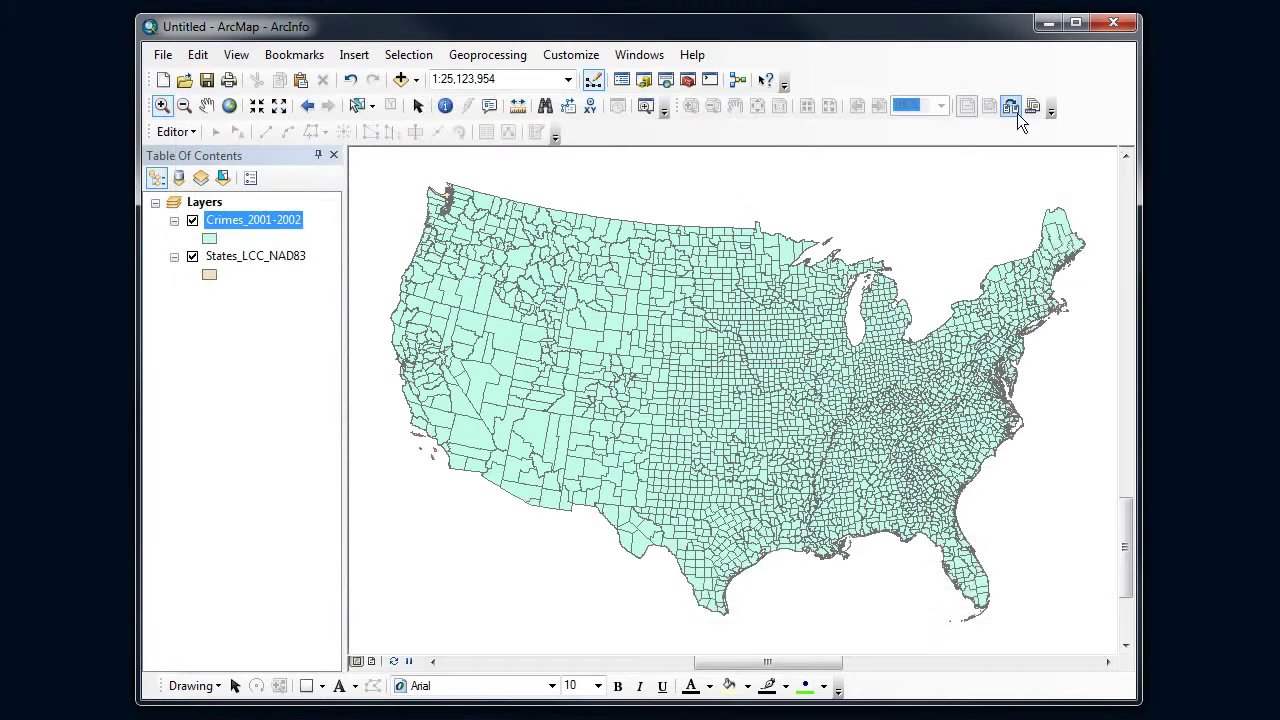
Set the Crimes_2001-2002 layer's symbology to graduated colors with ARSOPP02 as the value field, keeping the light-to-dark red color ramp.
{"action": "right_click", "coordinate": [239, 221]}
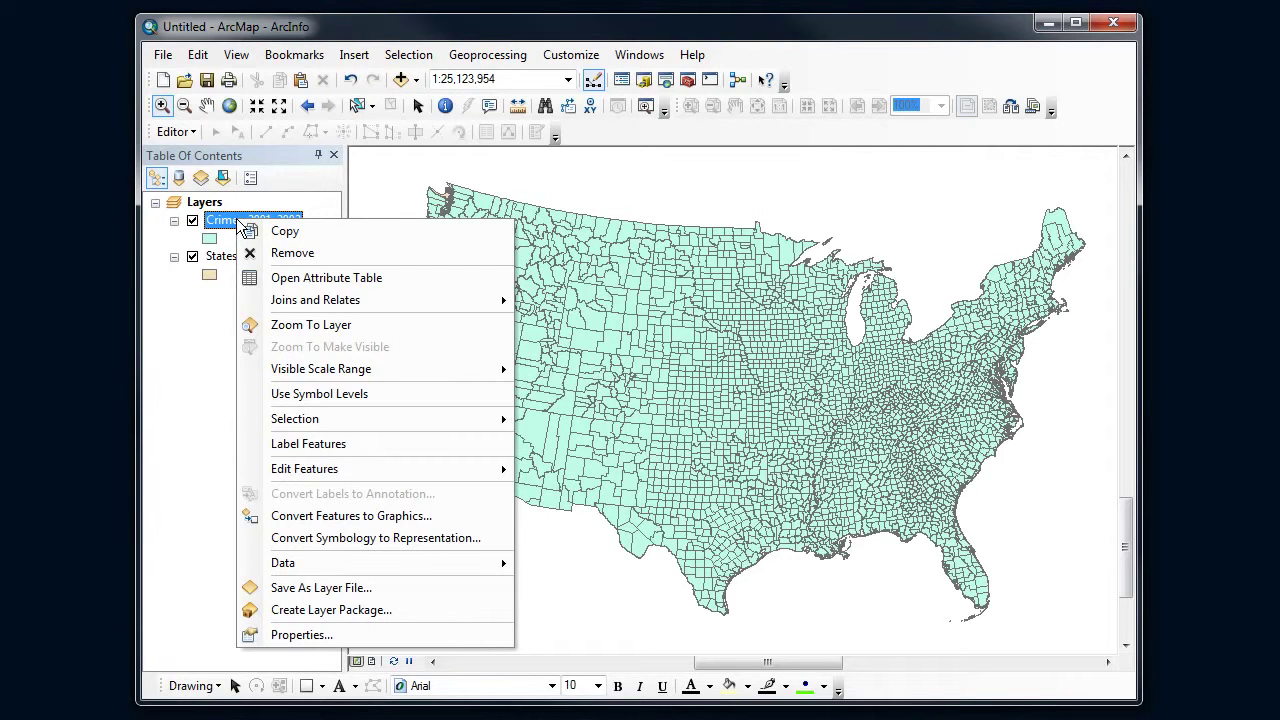
{"action": "right_click", "coordinate": [219, 222]}
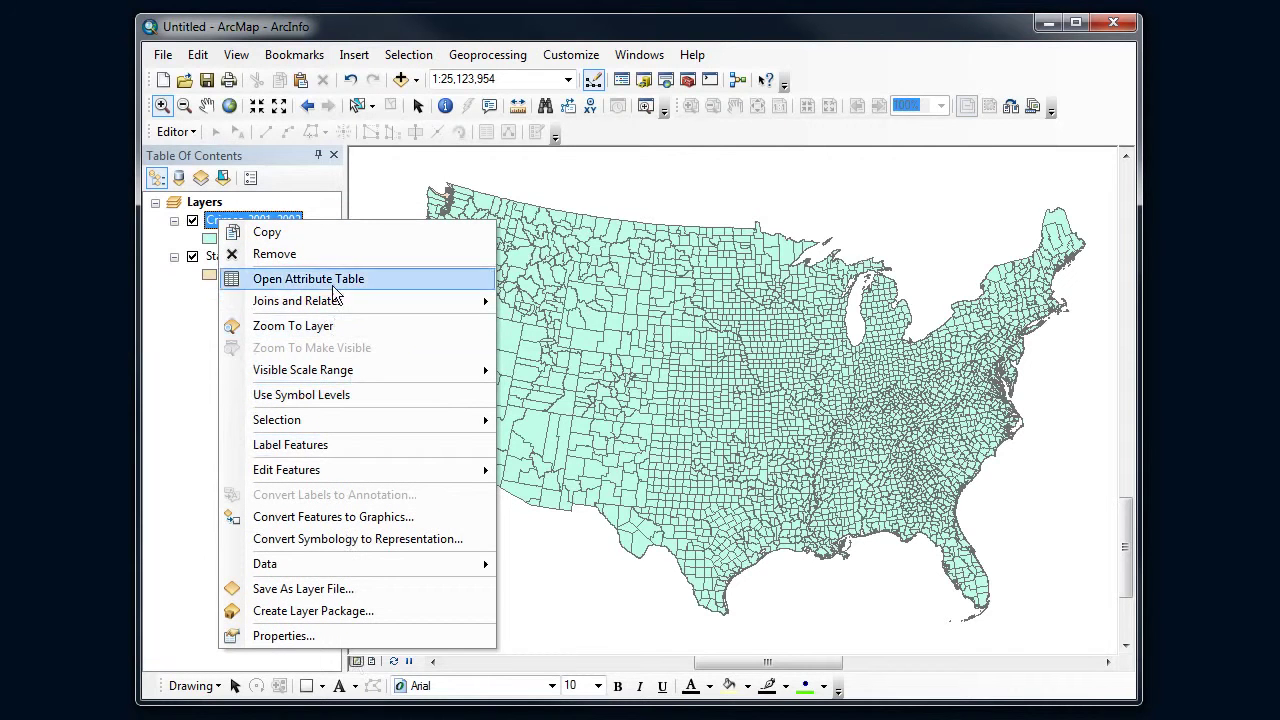
{"action": "left_click", "coordinate": [312, 636]}
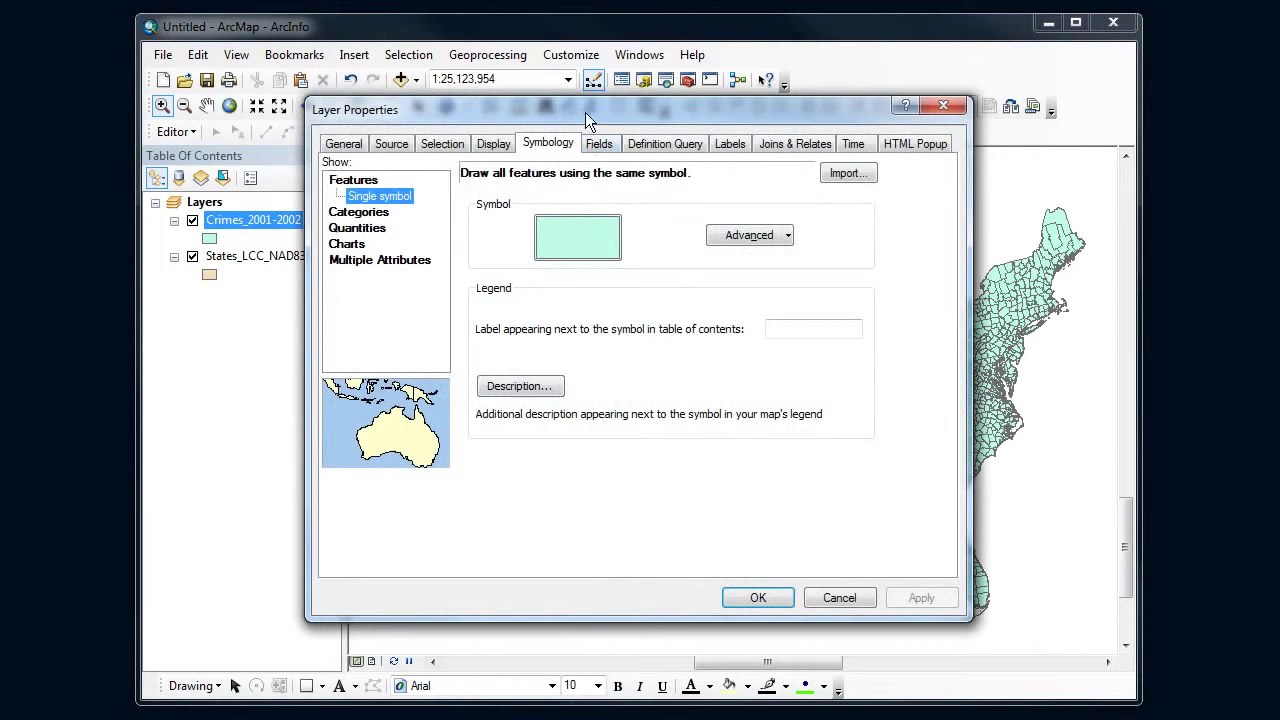
{"action": "left_click_drag", "start_coordinate": [585, 111], "coordinate": [580, 120]}
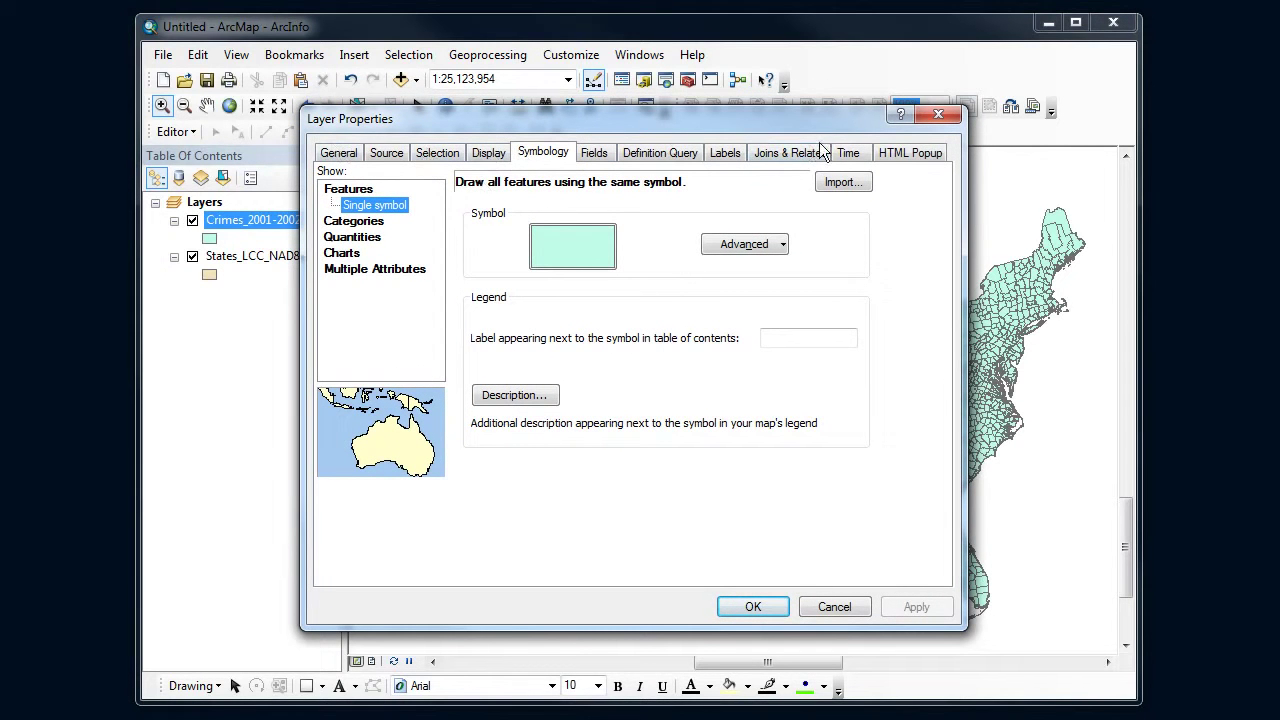
{"action": "left_click", "coordinate": [541, 158]}
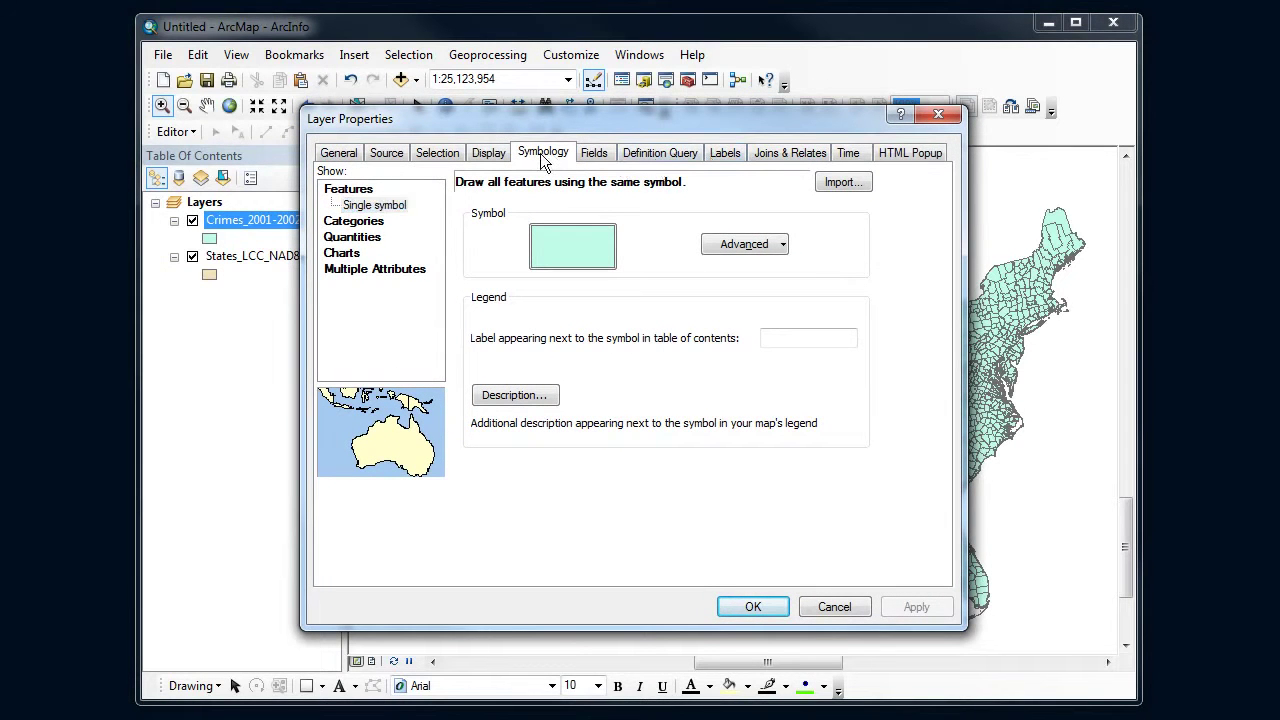
{"action": "left_click", "coordinate": [366, 239]}
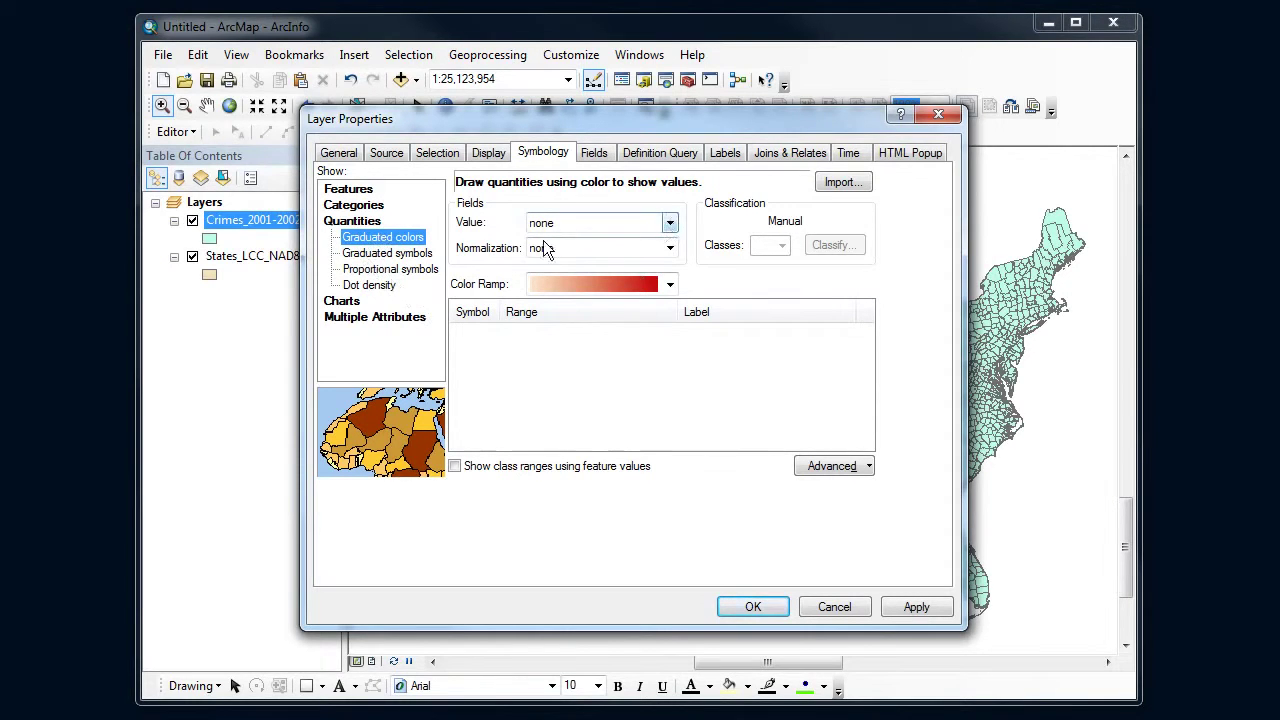
{"action": "left_click", "coordinate": [669, 223]}
{"action": "left_click_drag", "start_coordinate": [669, 267], "coordinate": [670, 452]}
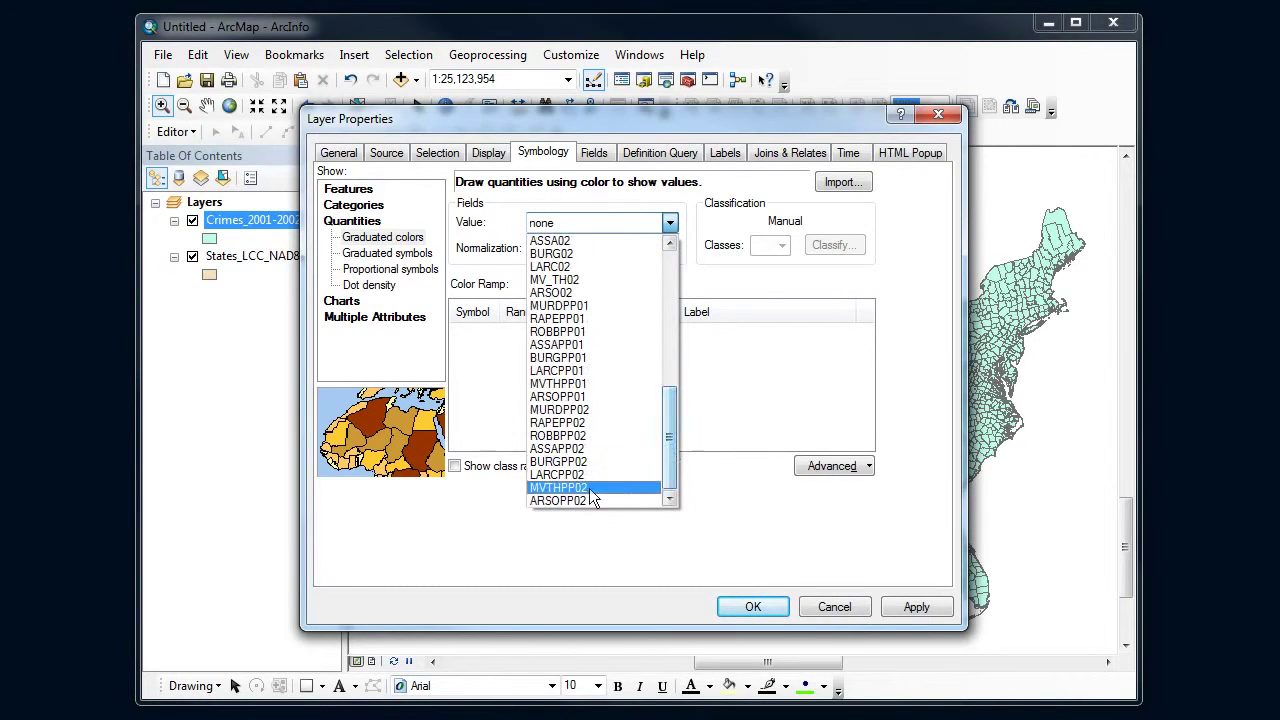
{"action": "left_click", "coordinate": [581, 501]}
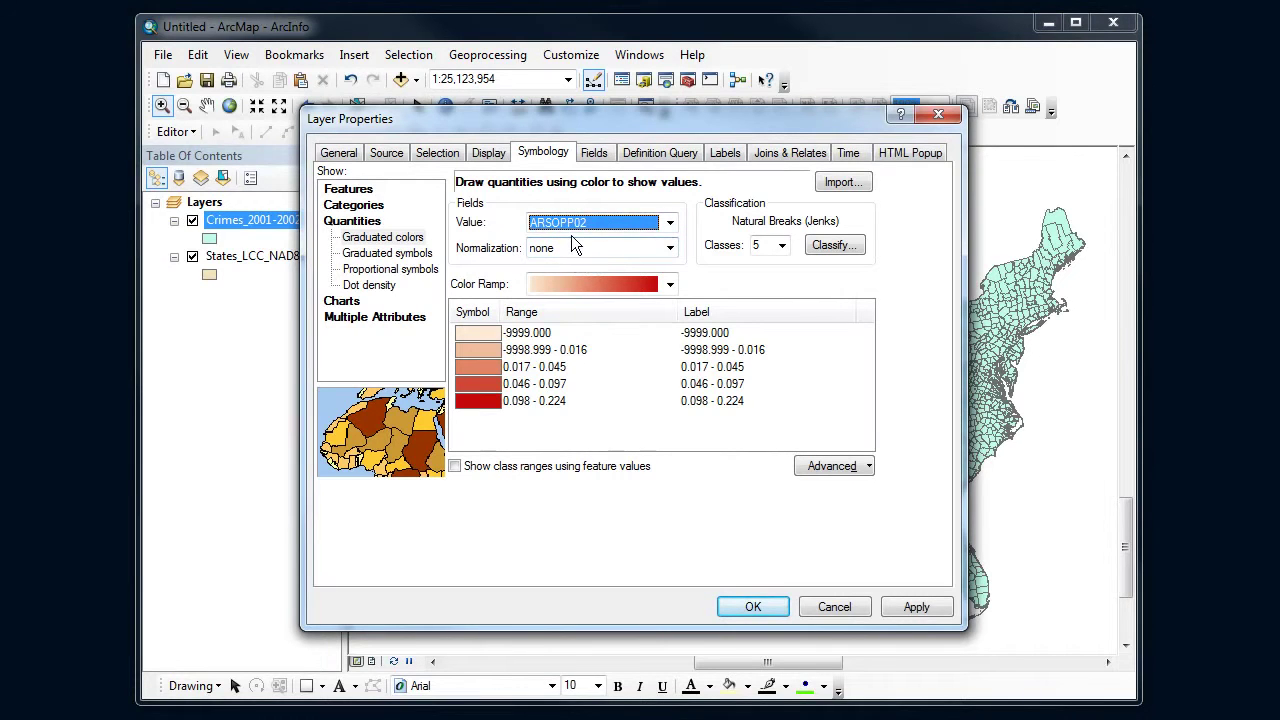
{"action": "left_click", "coordinate": [670, 286]}
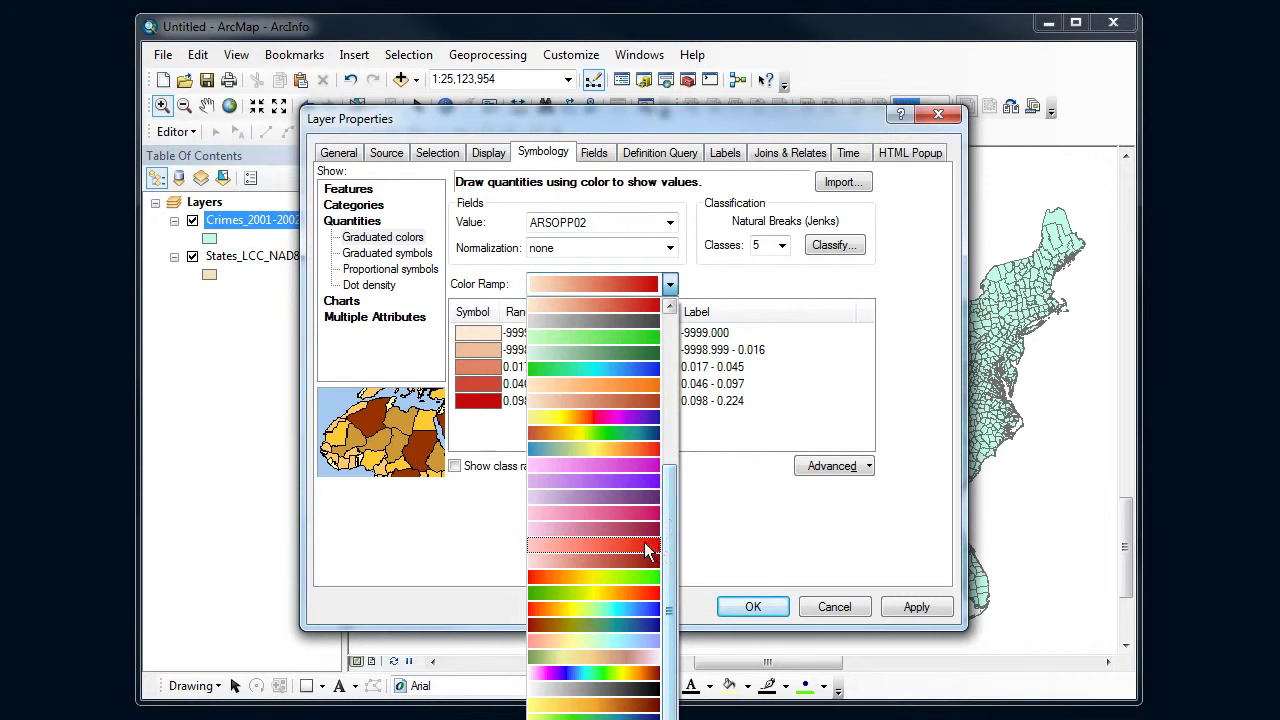
{"action": "left_click", "coordinate": [675, 290]}
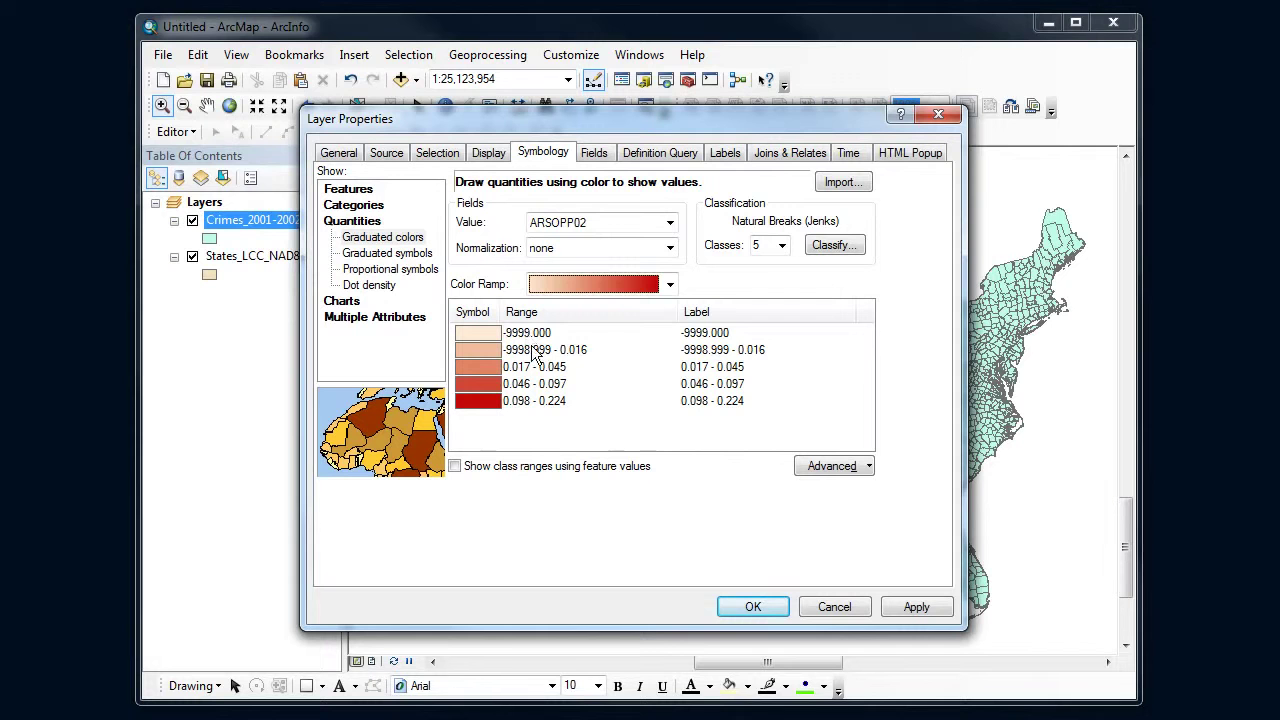
Exclude records where "ARSOPP02" = -9999 from the classification and apply the symbology to the map.
{"action": "left_click", "coordinate": [840, 246]}
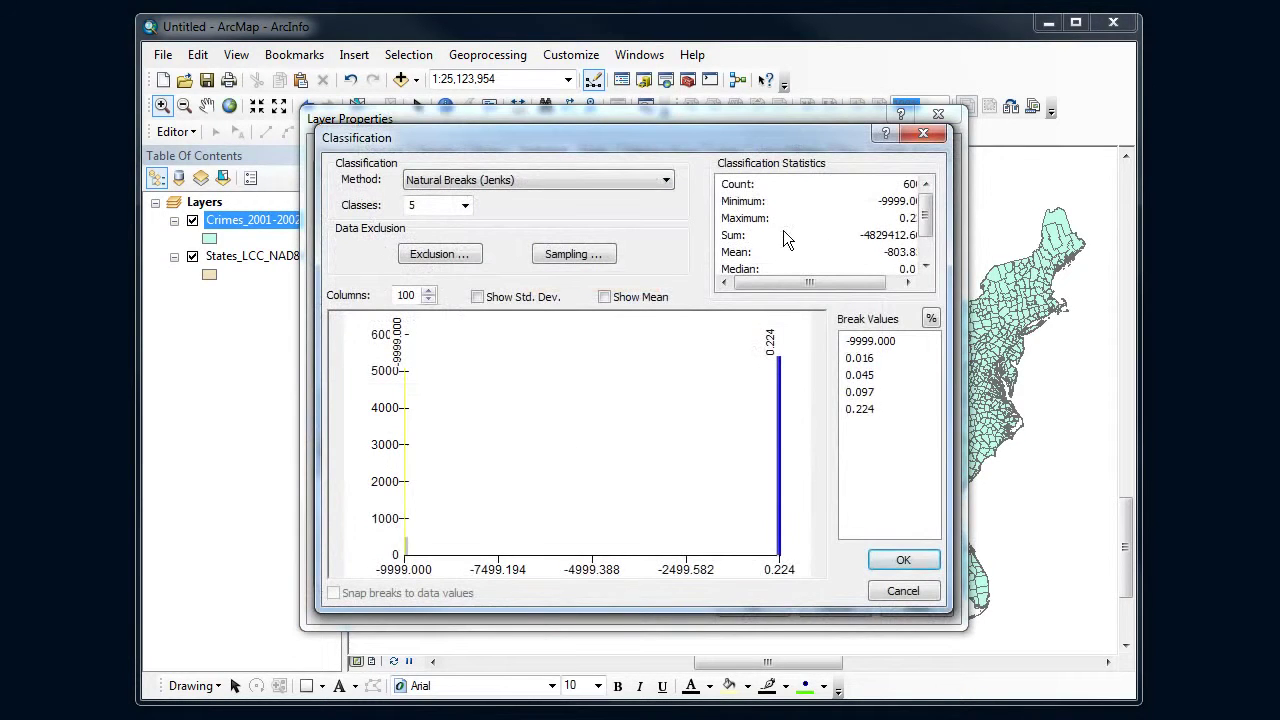
{"action": "left_click", "coordinate": [418, 256]}
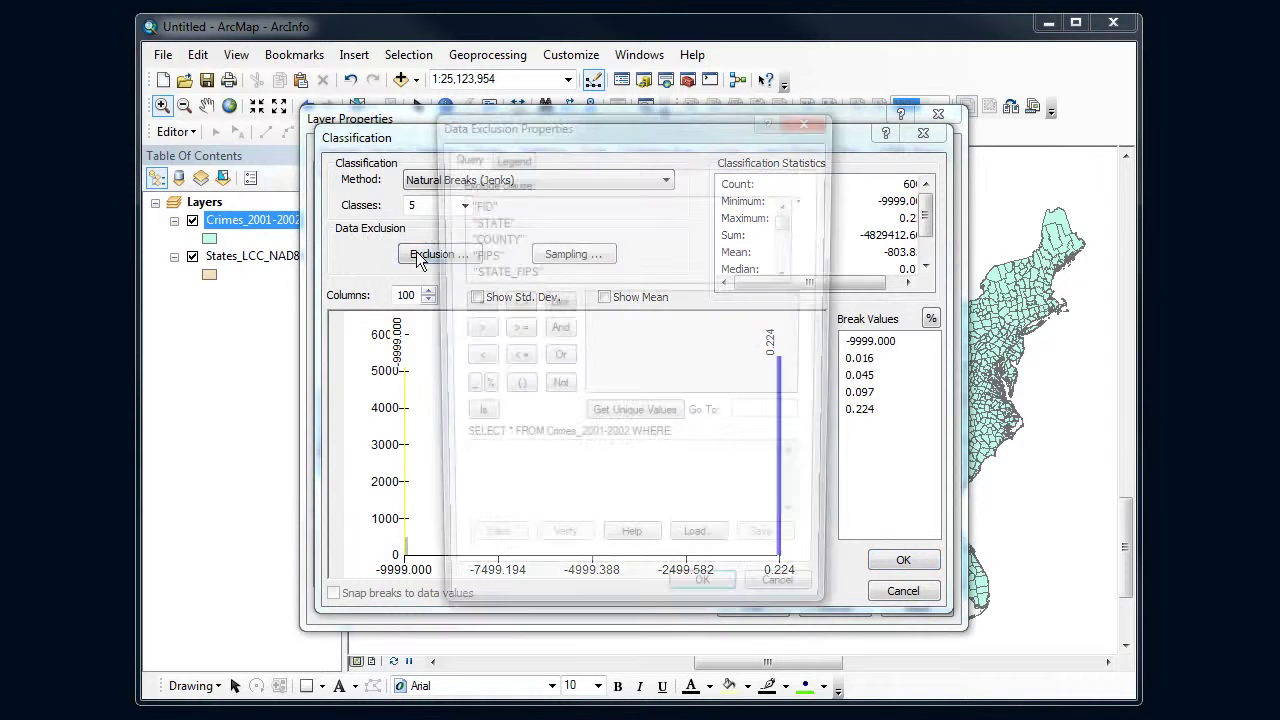
{"action": "left_click_drag", "start_coordinate": [793, 226], "coordinate": [799, 270]}
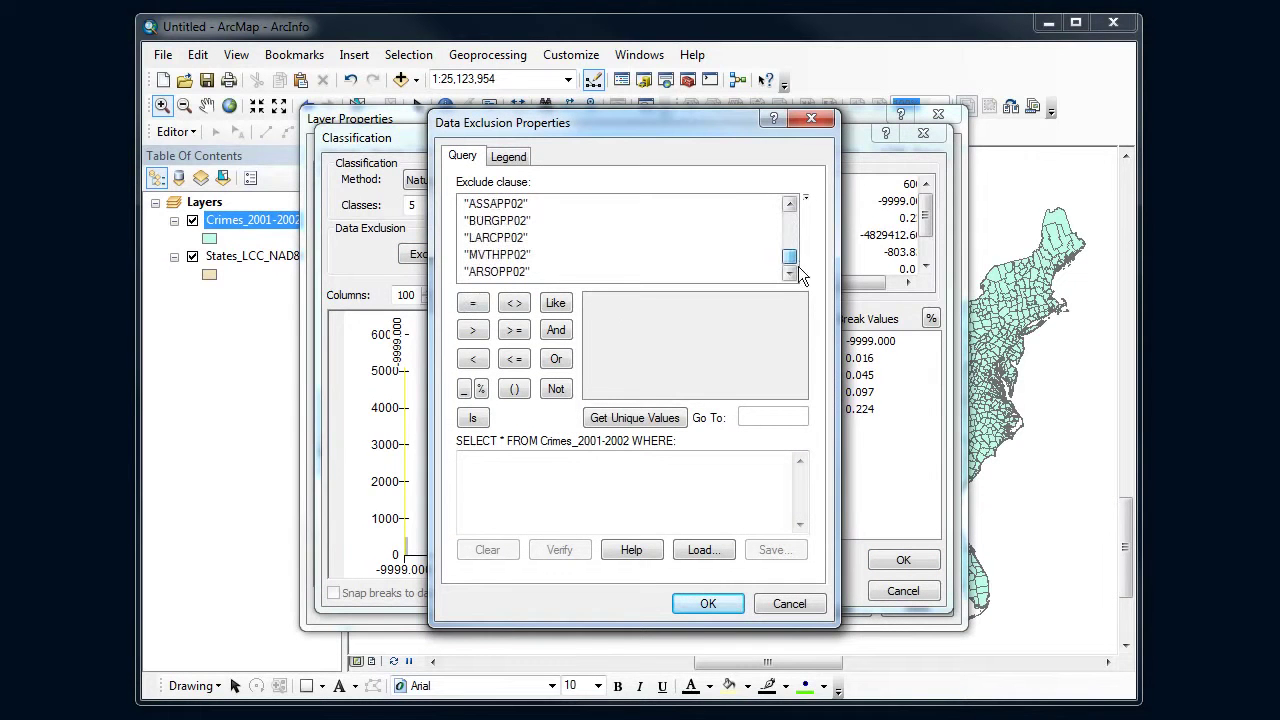
{"action": "double_click", "coordinate": [491, 271]}
{"action": "left_click", "coordinate": [477, 309]}
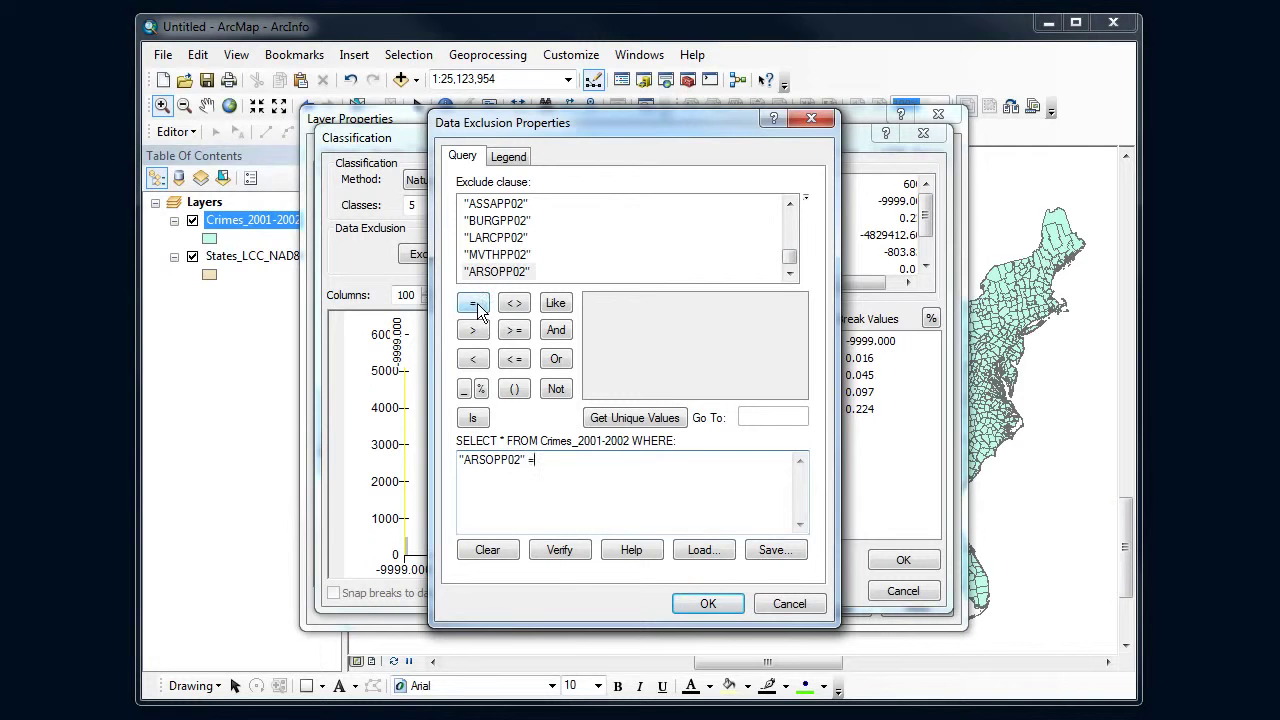
{"action": "left_click", "coordinate": [628, 421]}
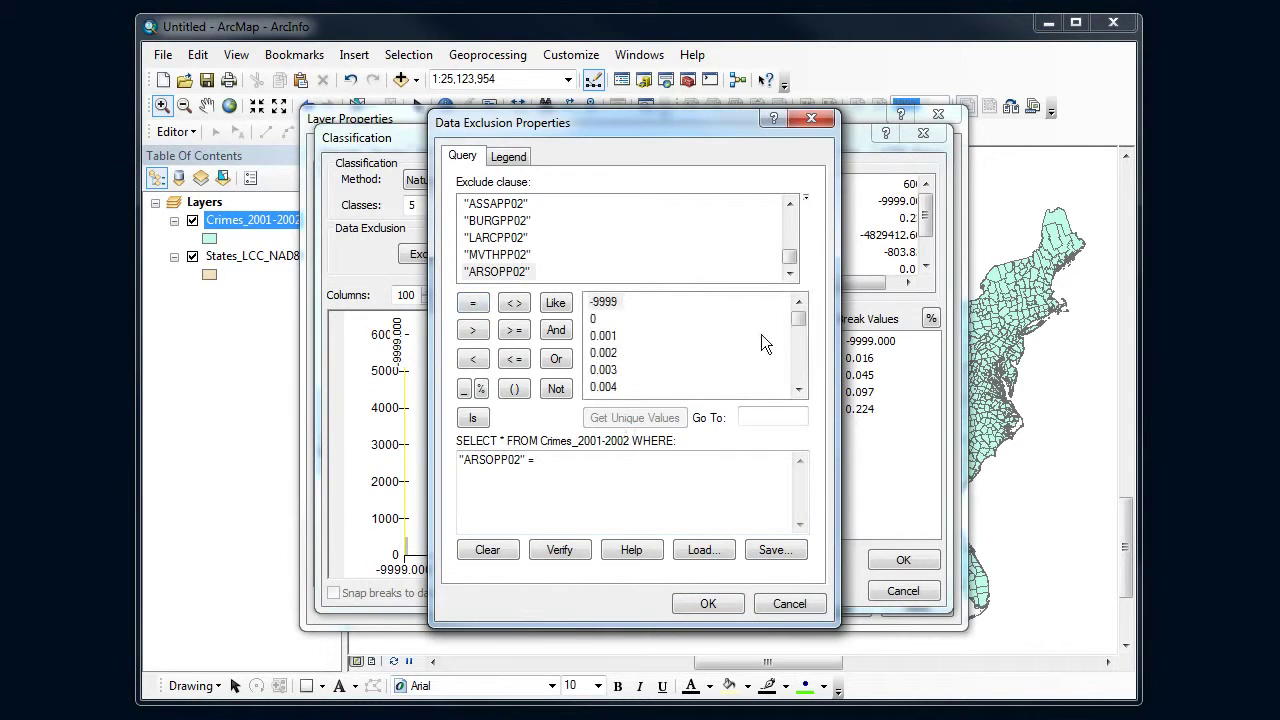
{"action": "double_click", "coordinate": [606, 301]}
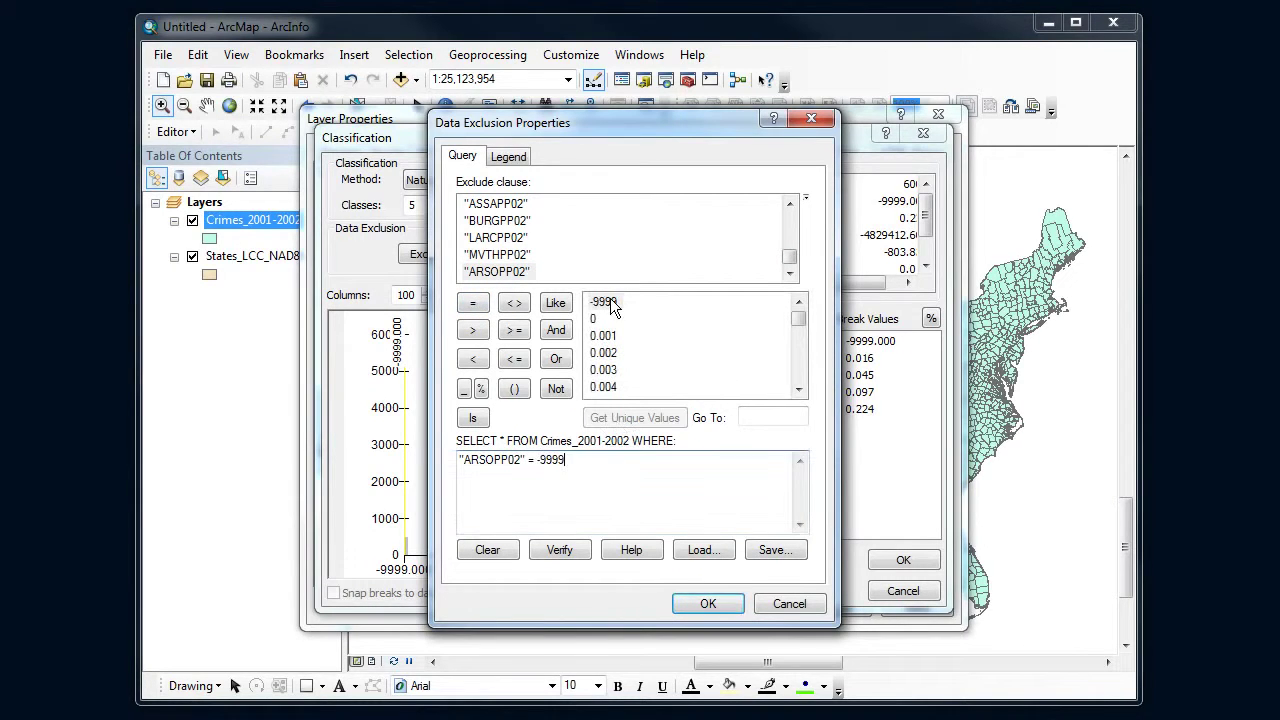
{"action": "left_click", "coordinate": [702, 605]}
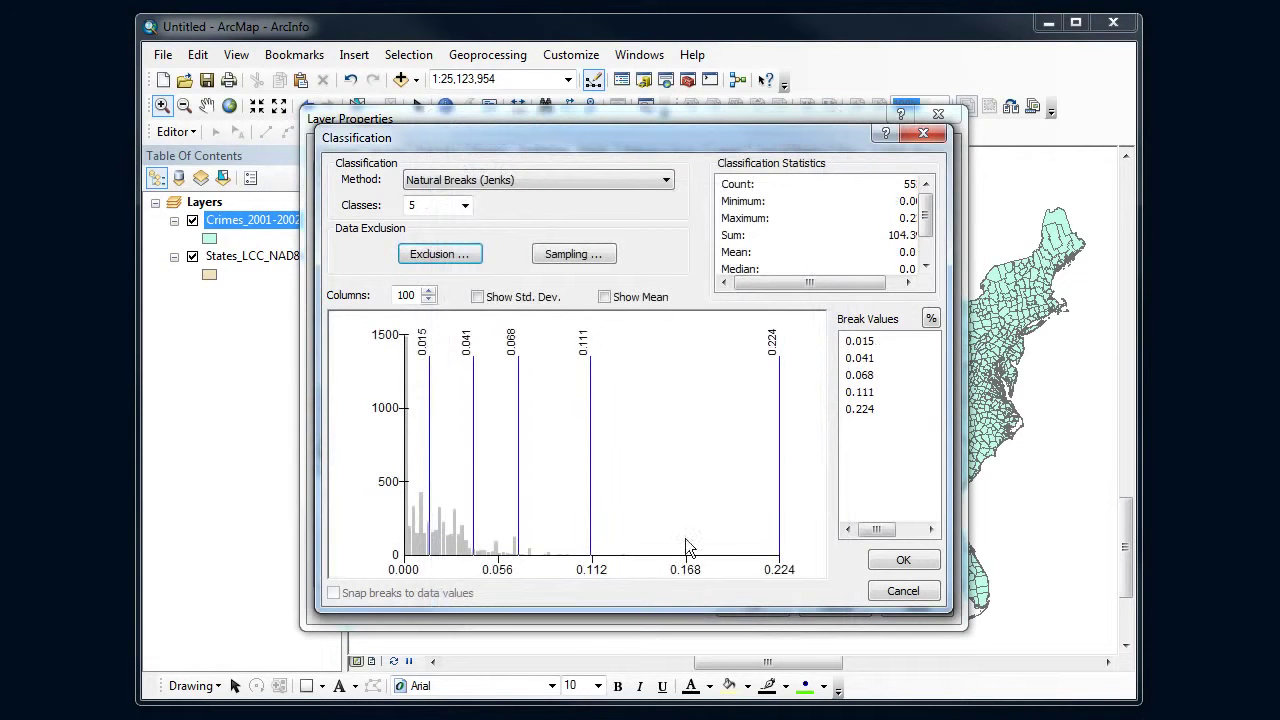
{"action": "left_click", "coordinate": [900, 562]}
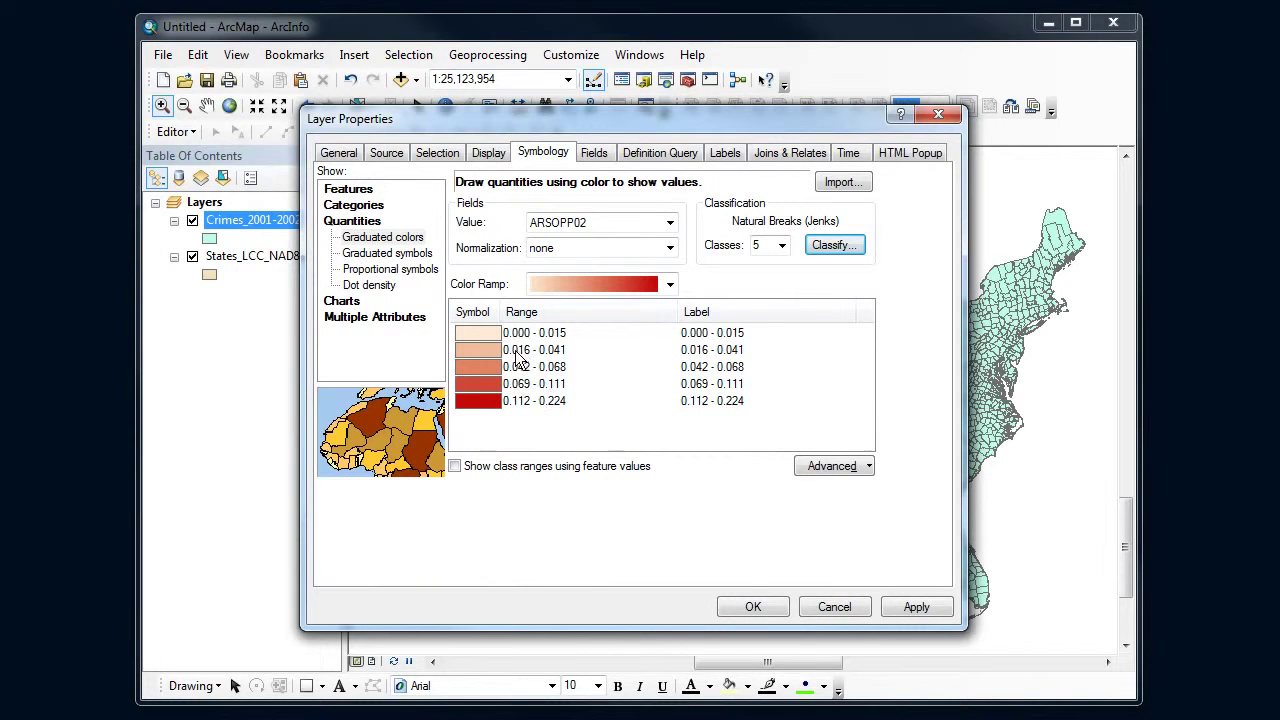
{"action": "left_click", "coordinate": [752, 608]}
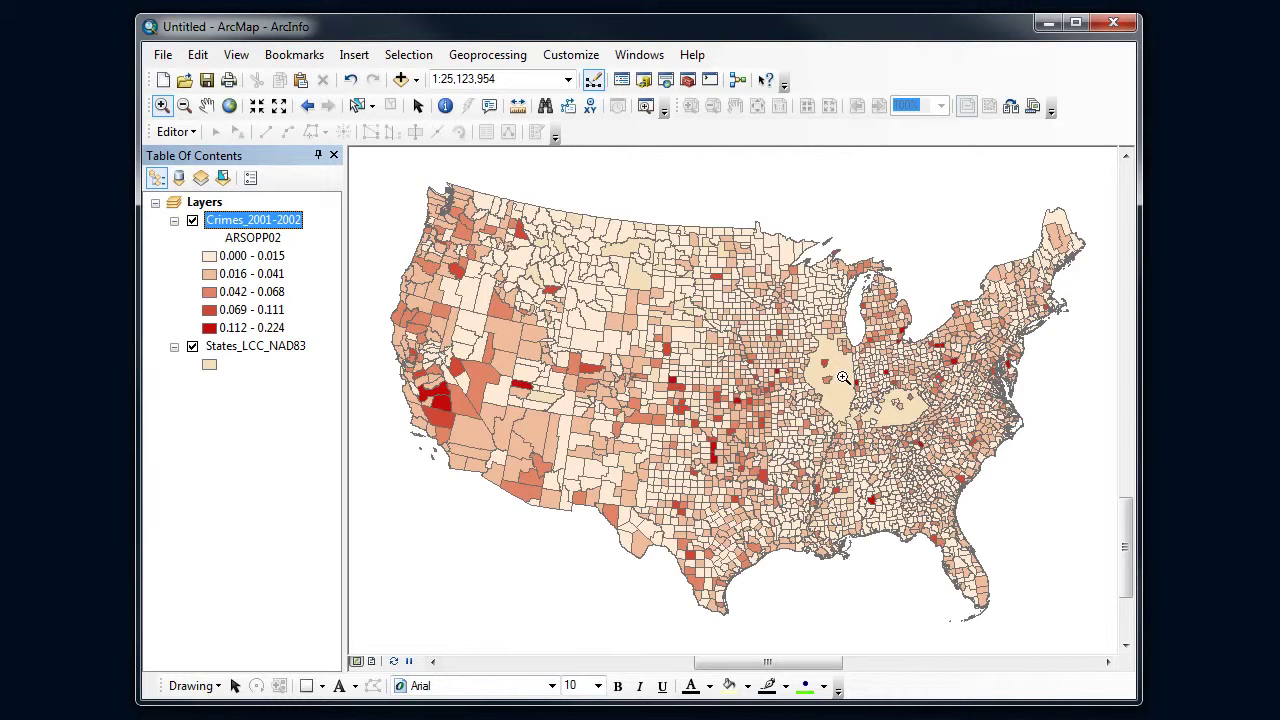
{"action": "right_click", "coordinate": [298, 228]}
{"action": "left_click", "coordinate": [390, 642]}
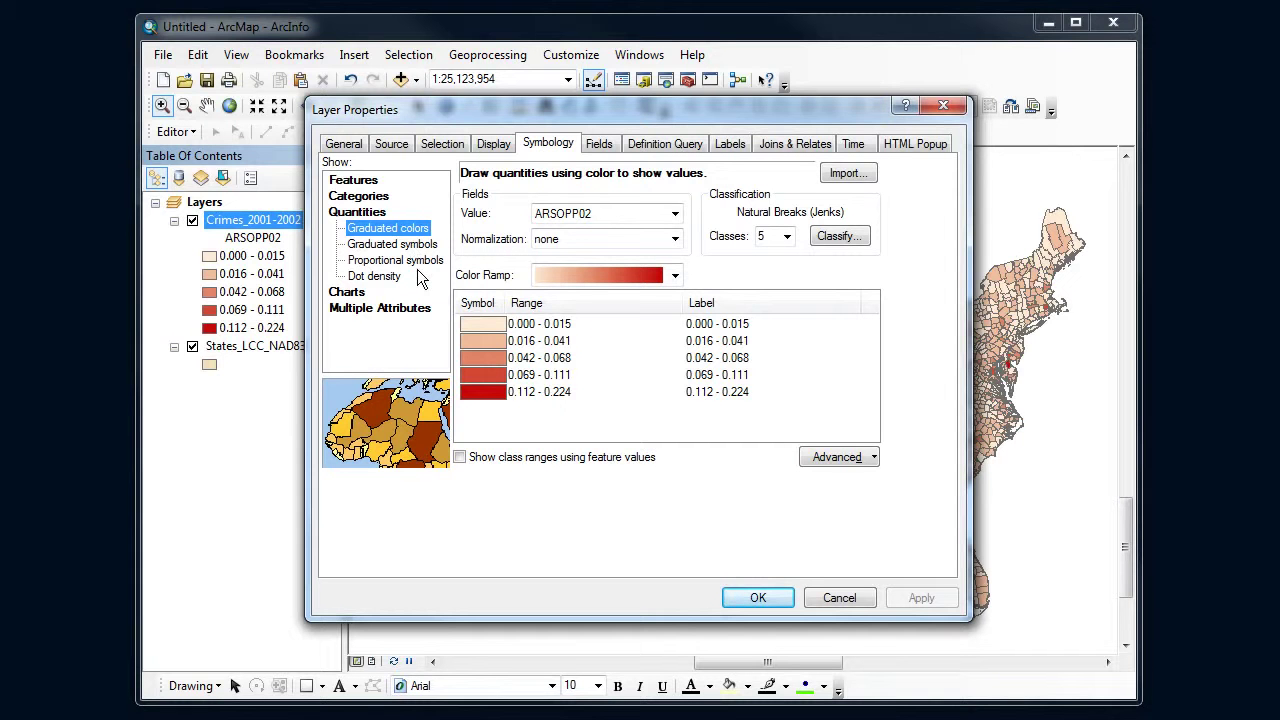
{"action": "left_click", "coordinate": [847, 598]}
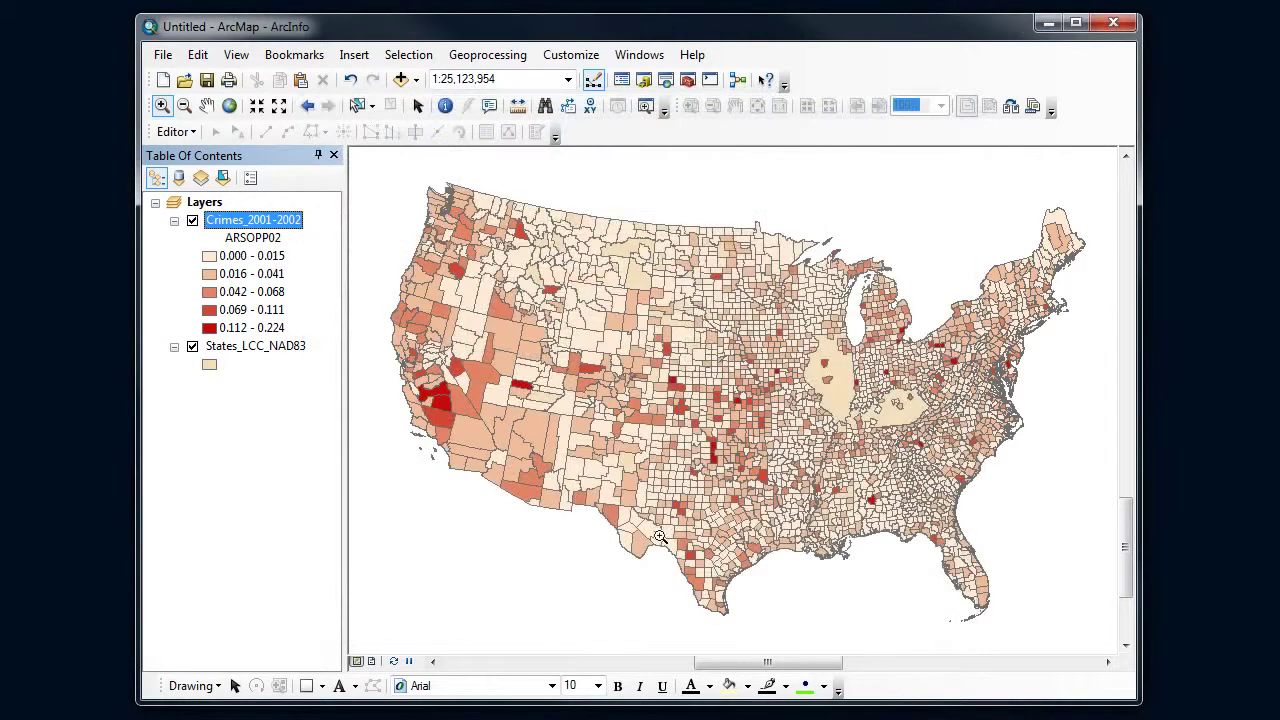